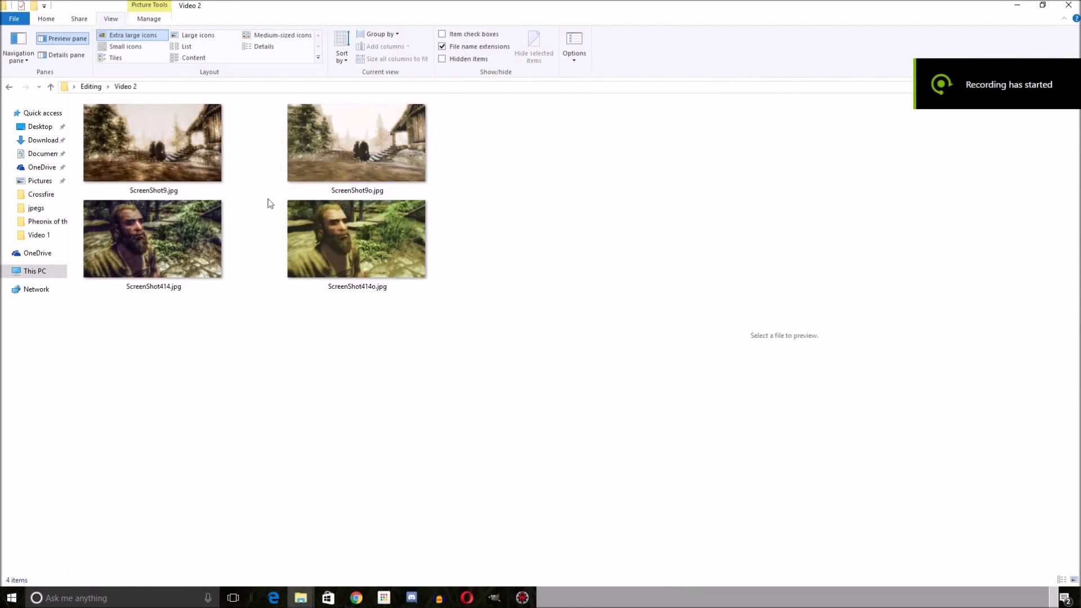
Select ScreenShot414o.jpg in the Video 2 screenshots folder
click(342, 227)
View ScreenShot414o.jpg in Photos, then step through ScreenShot414 and the snowy village screenshot
double_click(343, 228)
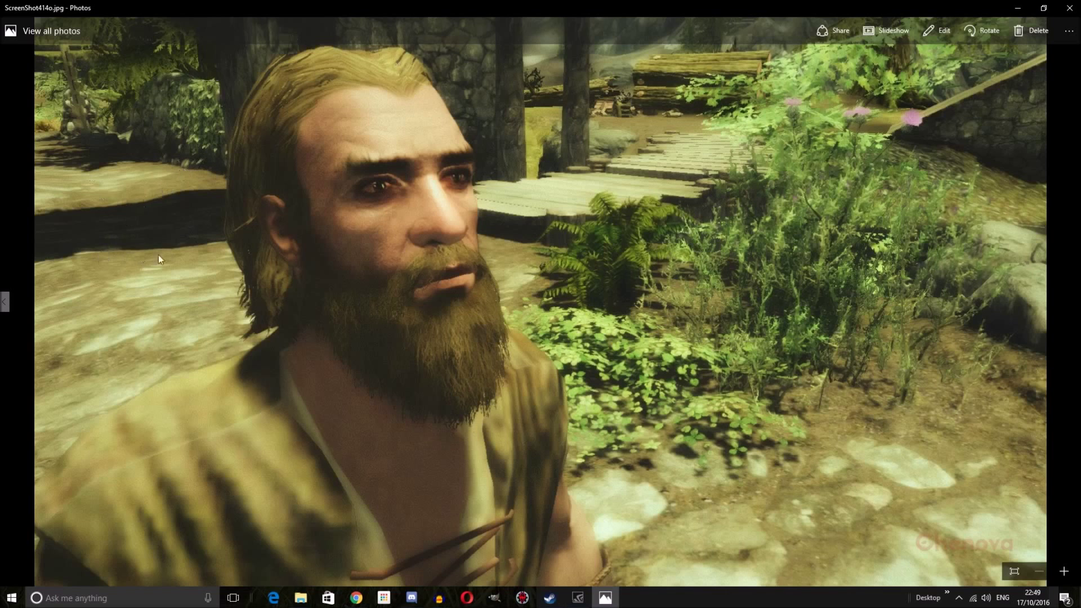
click(7, 303)
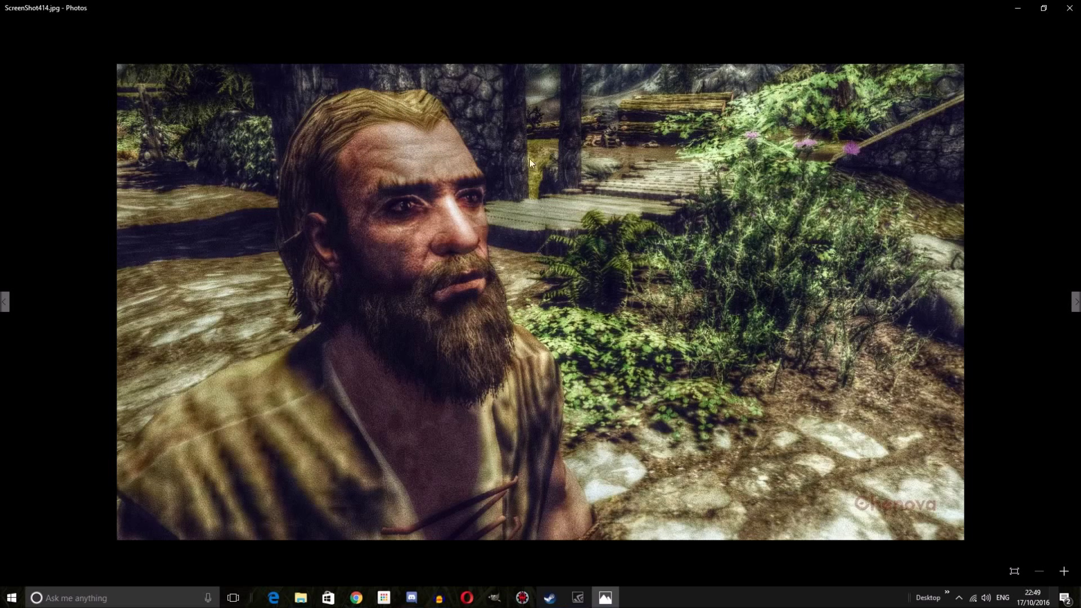
key(Right)
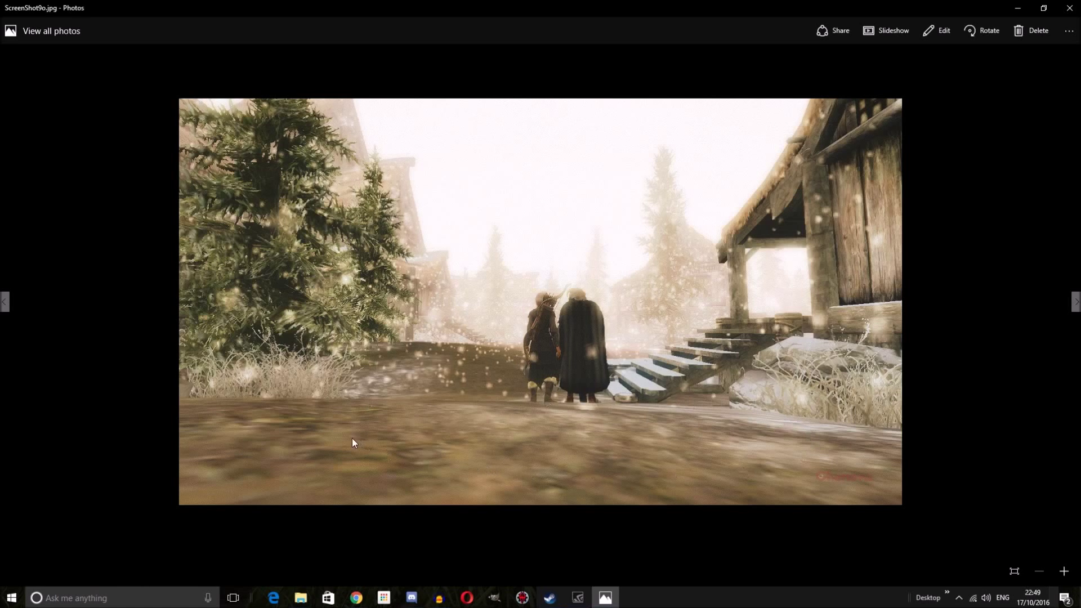
click(6, 302)
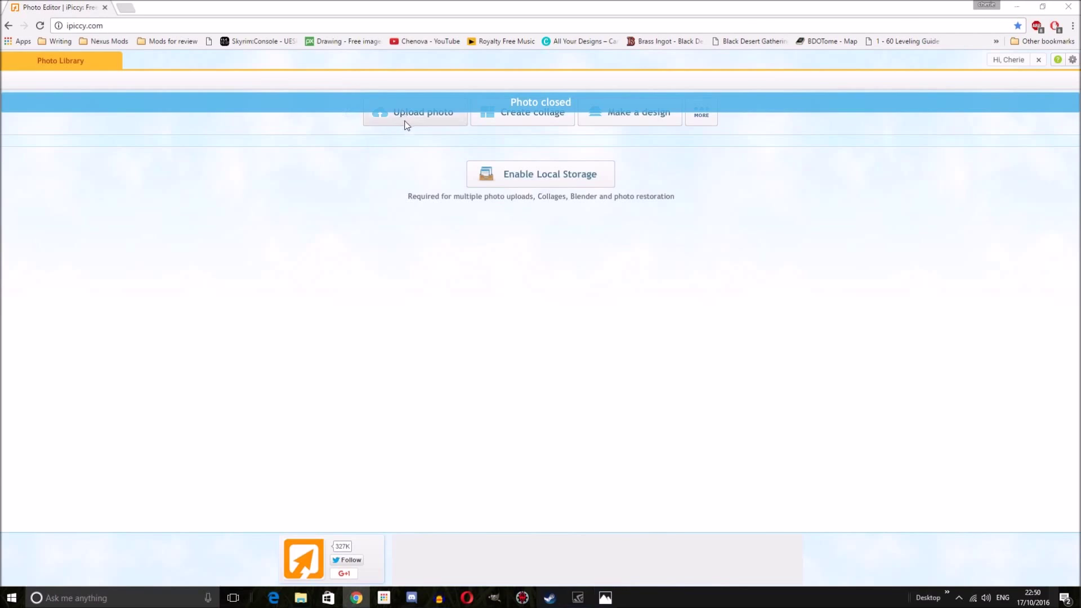
Upload ScreenShot414o.jpg from Editing > Video 2 into the iPiccy editor
click(405, 121)
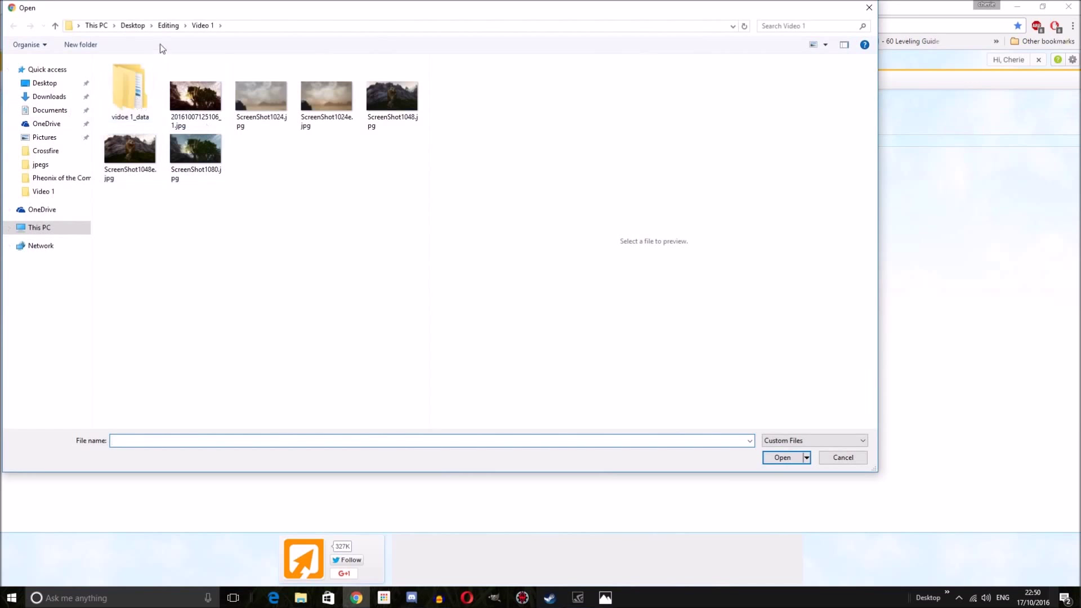
click(169, 25)
double_click(202, 100)
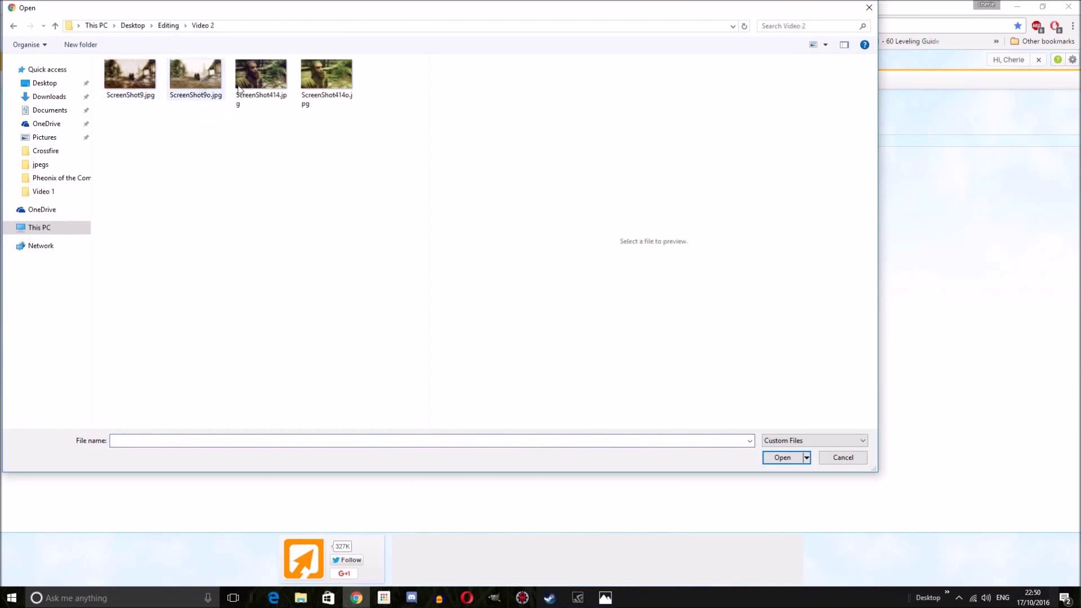
click(338, 78)
click(784, 459)
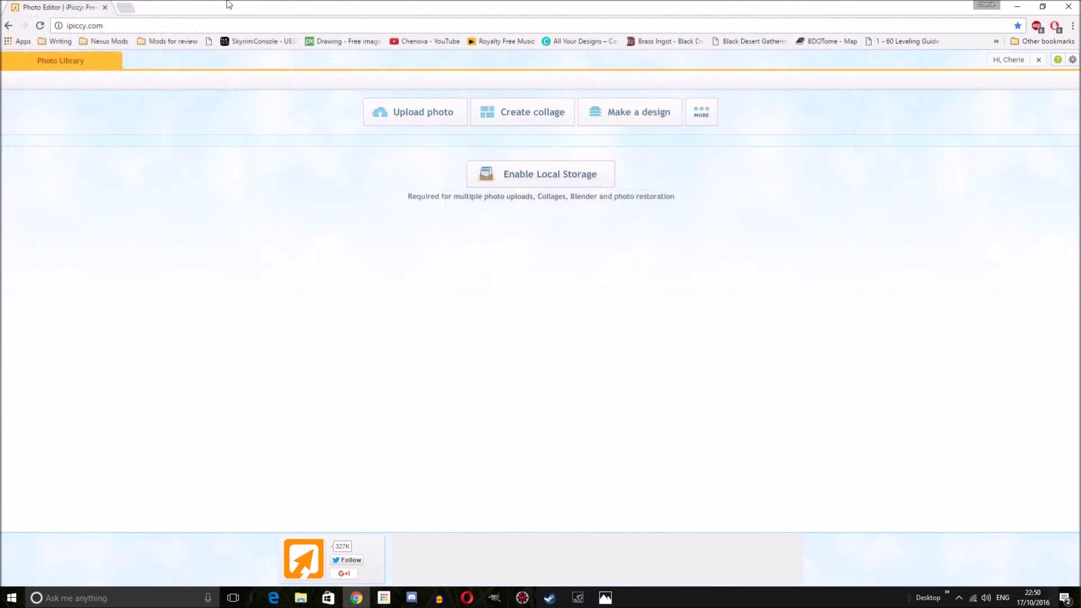
Select the HDR Advanced effect and start rendering its preview on the bearded-man portrait
scroll(73, 383, down, 2)
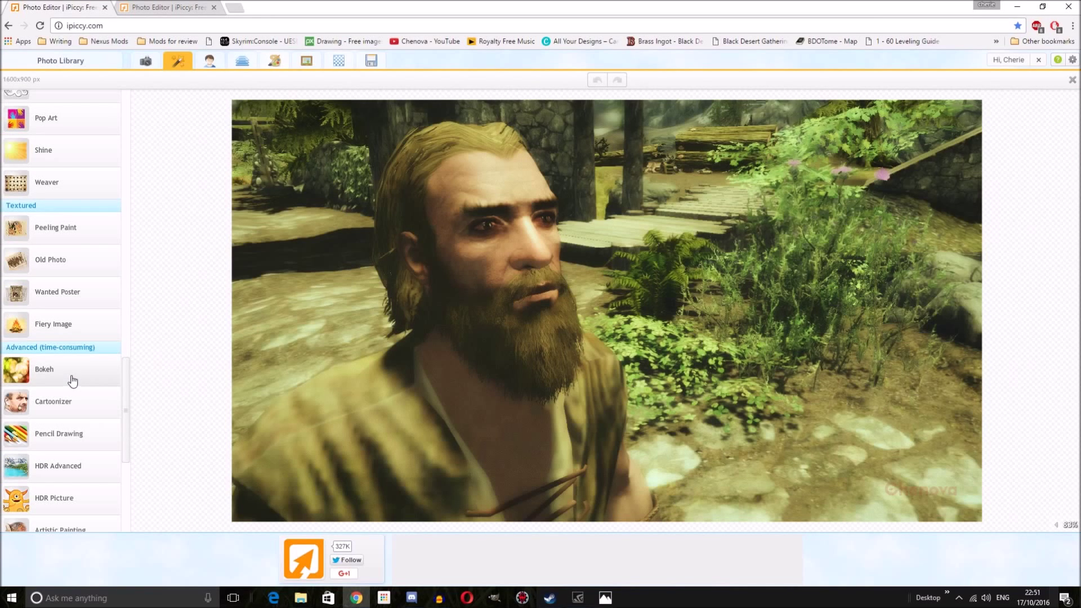
scroll(73, 382, down, 4)
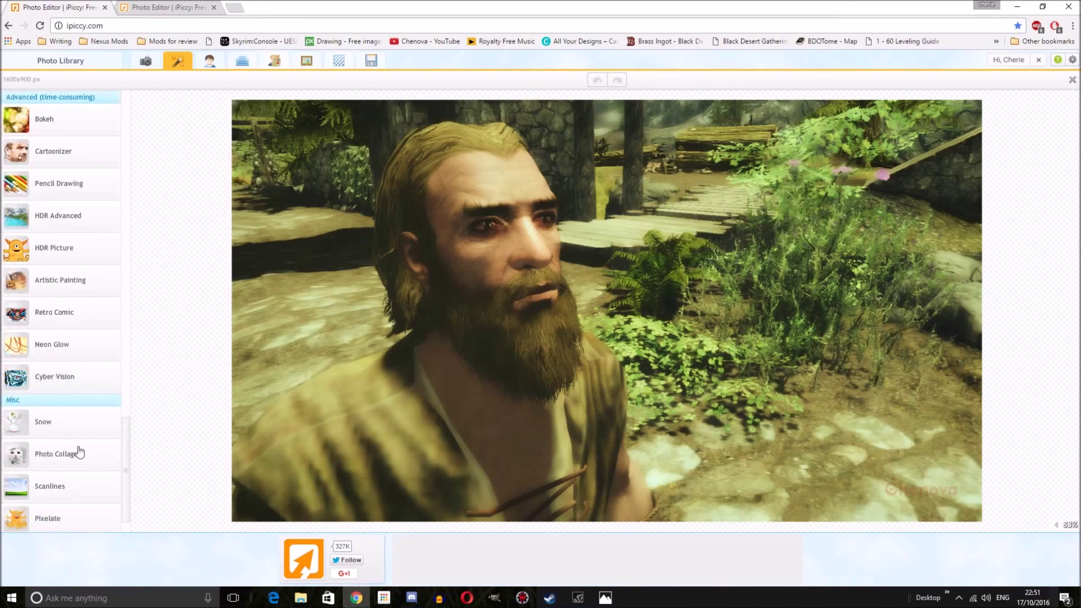
click(62, 226)
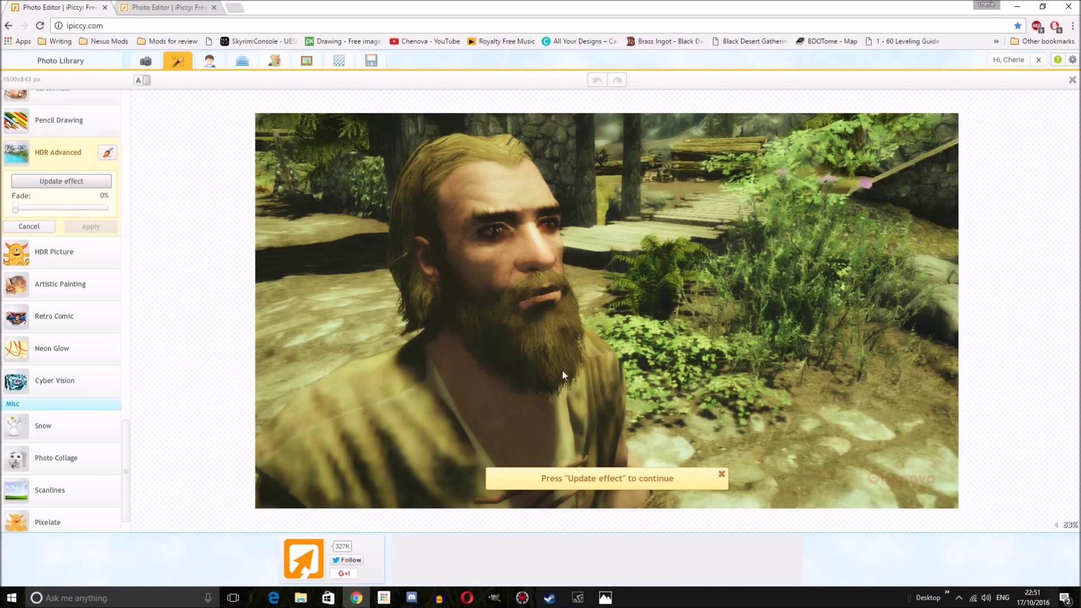
click(67, 183)
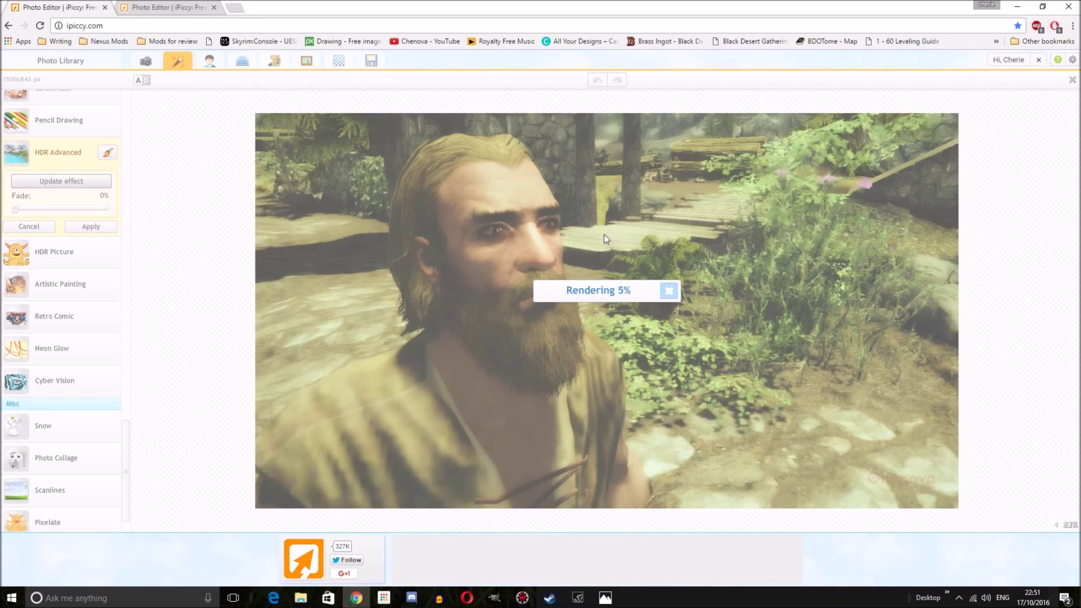
In the other editor tab, render HDR Advanced and apply it to the bearded-man portrait
click(156, 7)
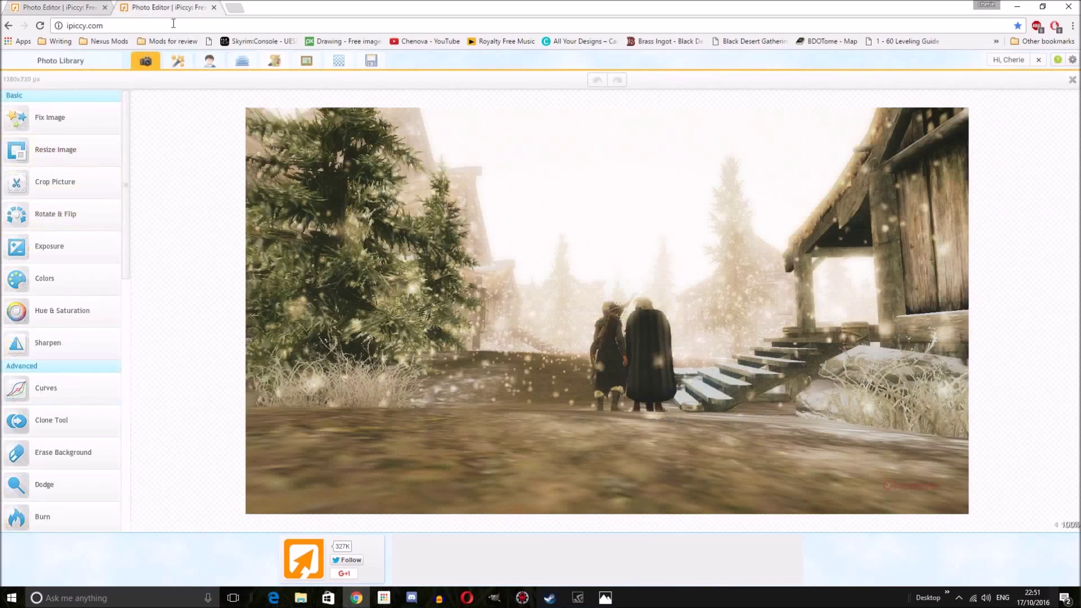
click(178, 60)
scroll(87, 307, down, 5)
scroll(52, 341, down, 10)
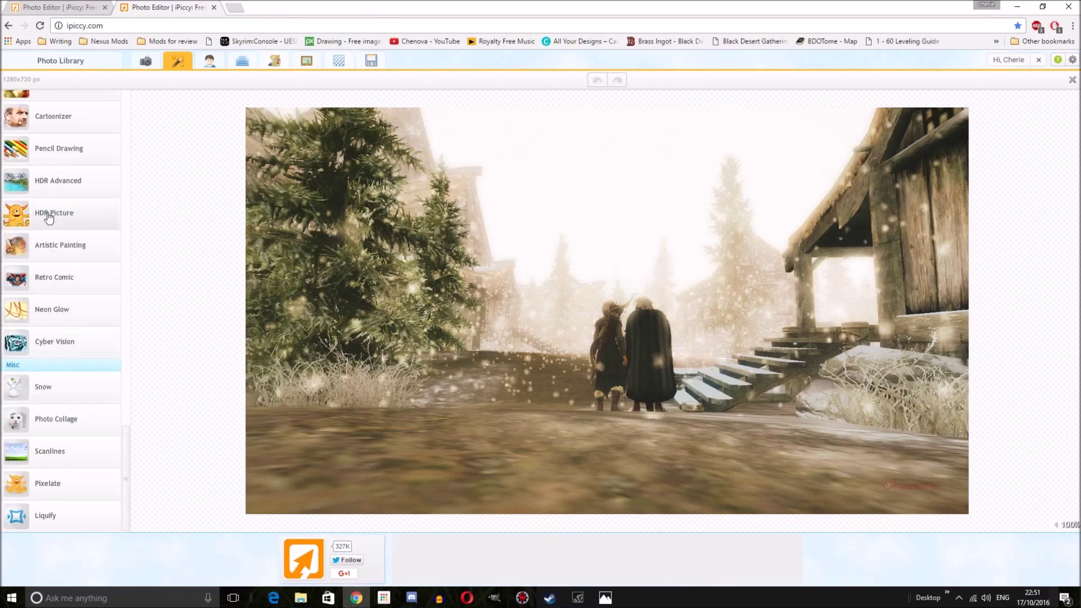
click(56, 181)
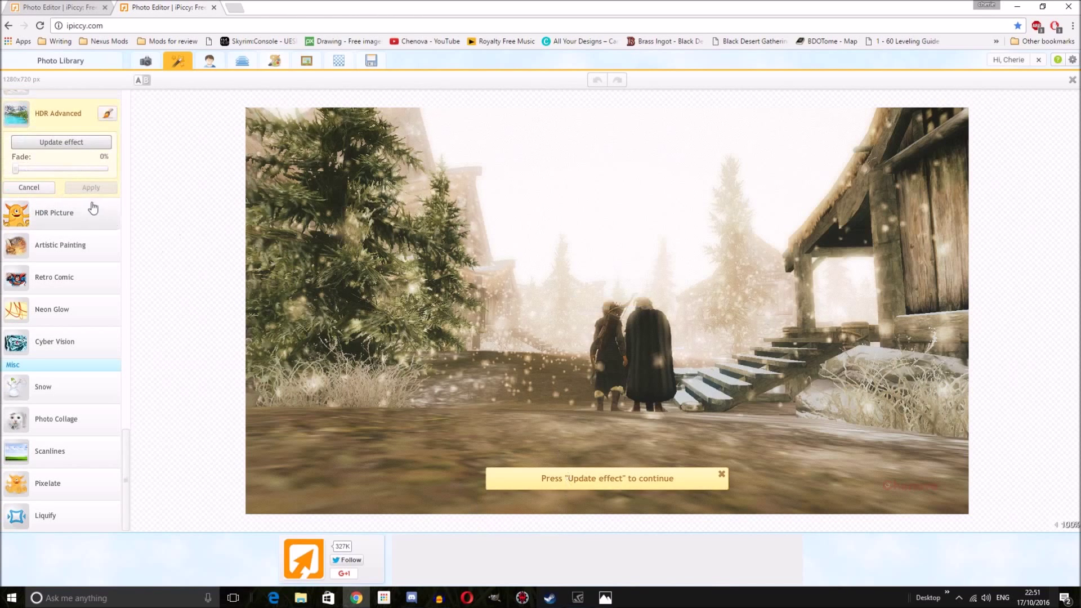
click(43, 142)
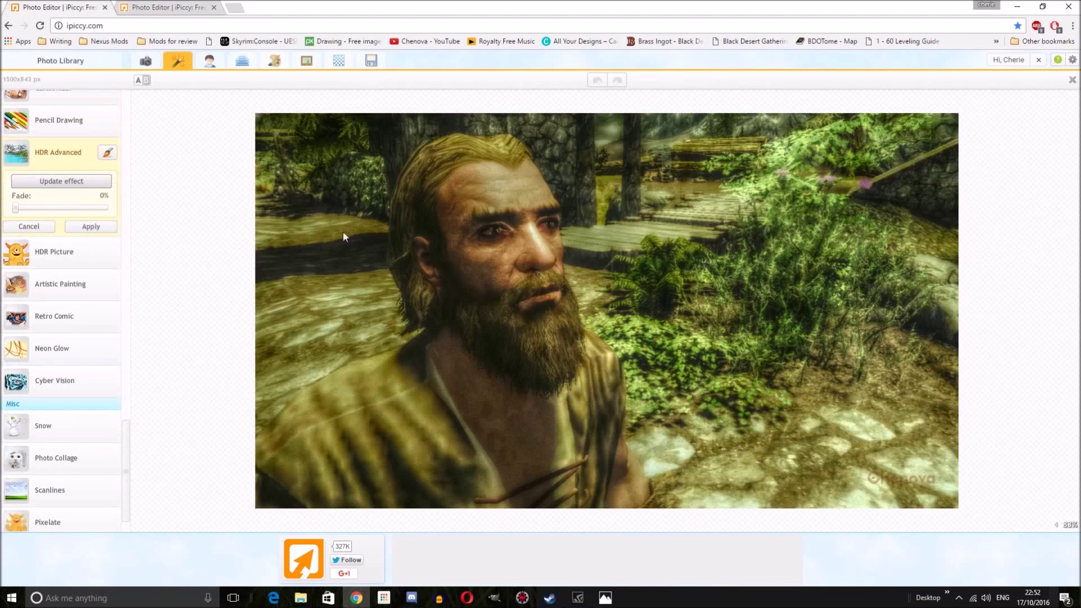
click(101, 229)
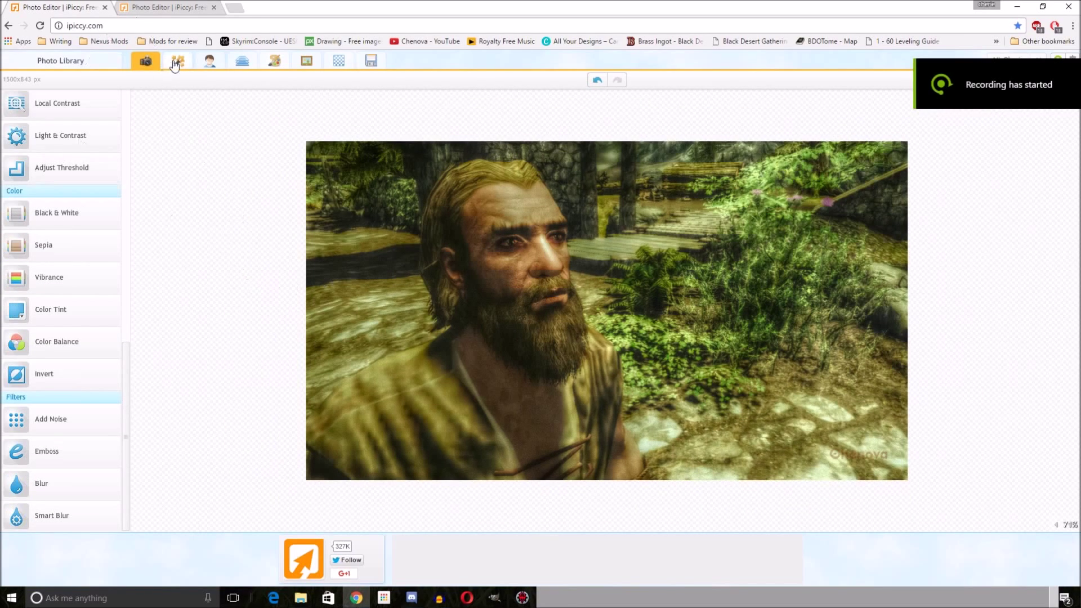
Show the effects list beside the HDR-edited portrait
click(178, 60)
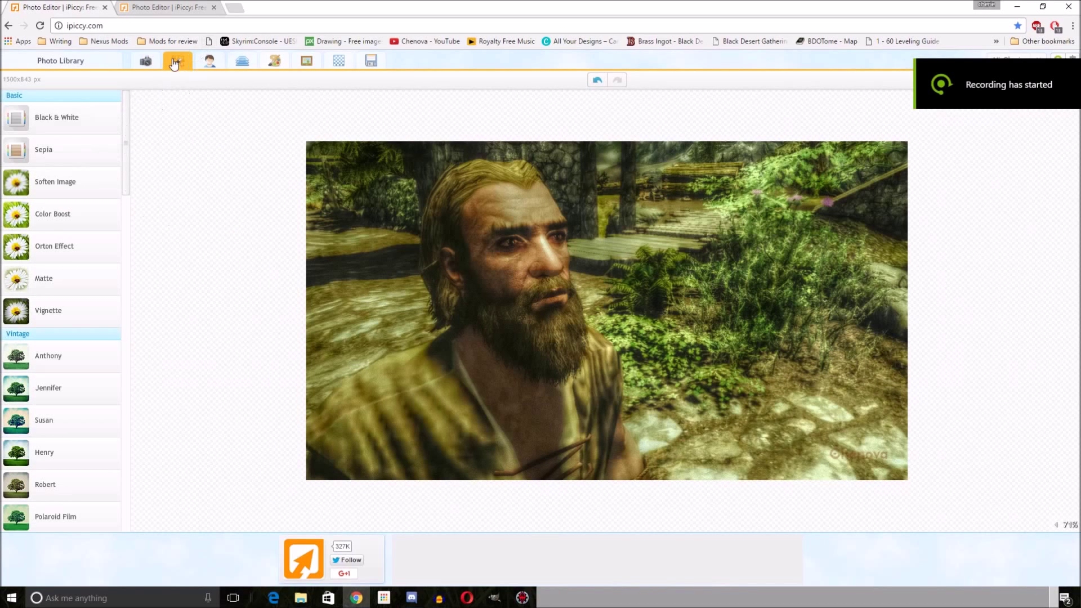
Apply Color Balance with Red 27, Green 18 and Blue 50 to cancel the yellow tint
click(147, 61)
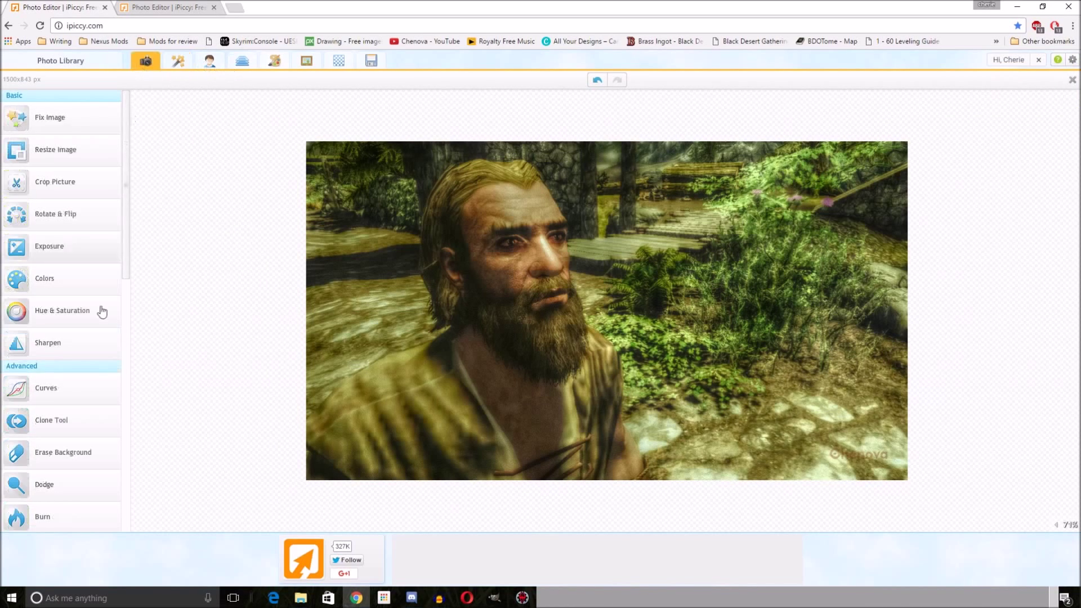
scroll(102, 311, down, 10)
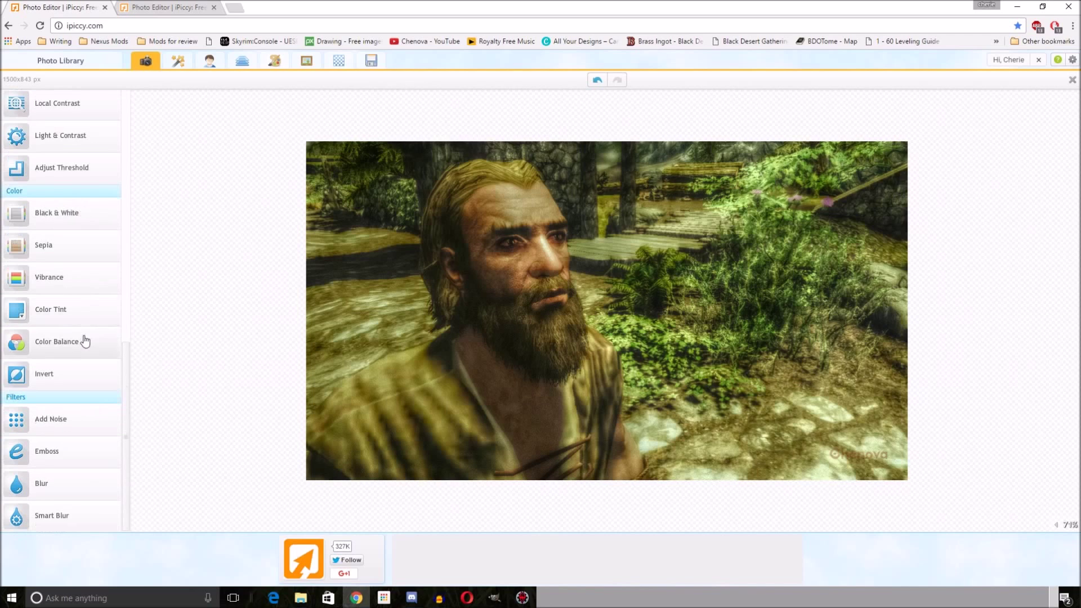
click(66, 345)
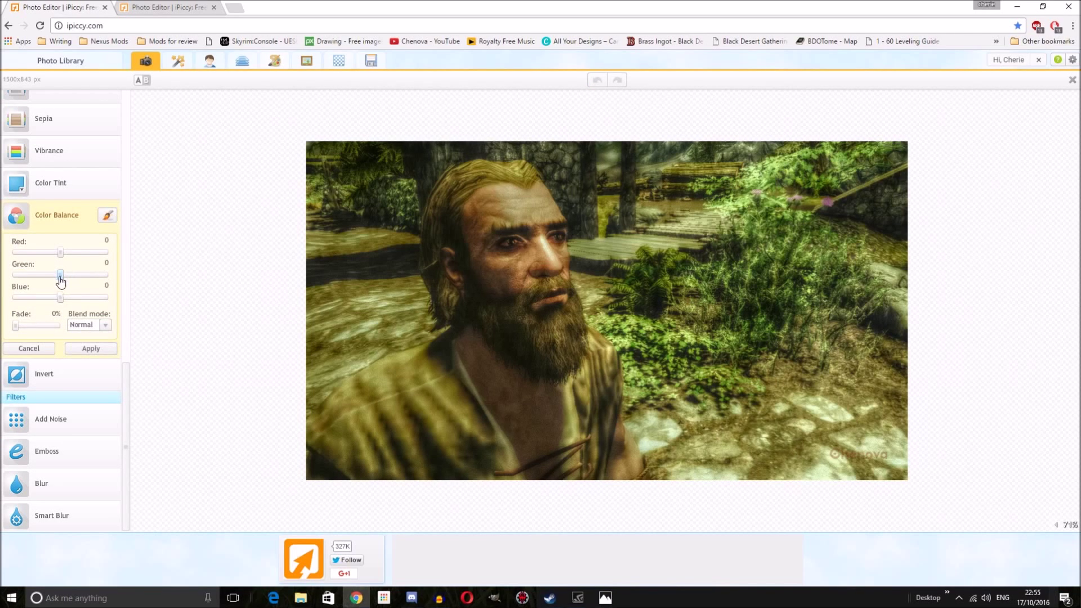
drag(60, 253, 67, 302)
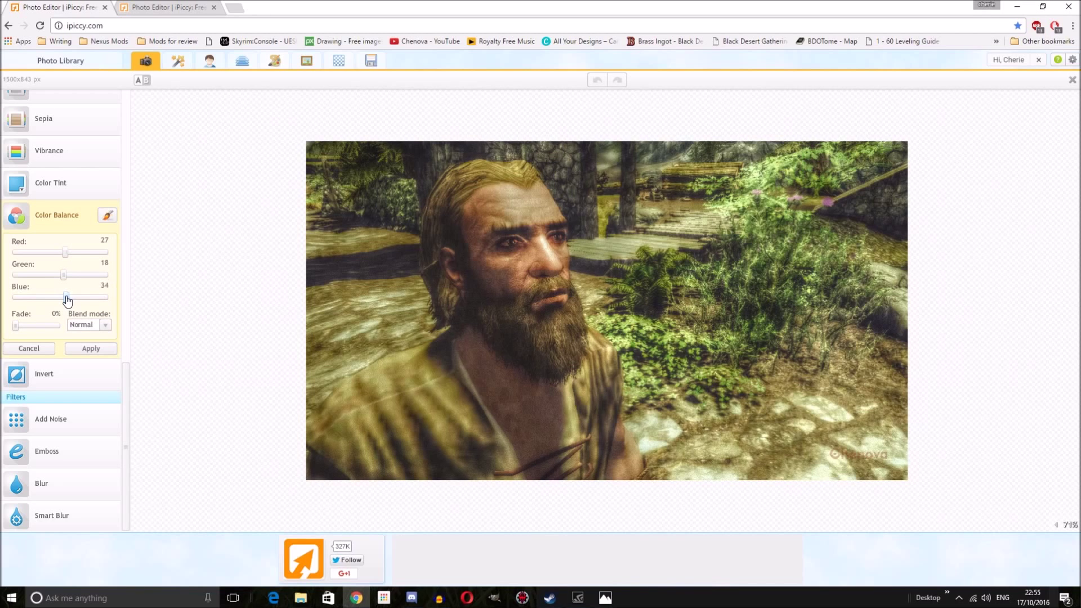
drag(67, 301, 45, 302)
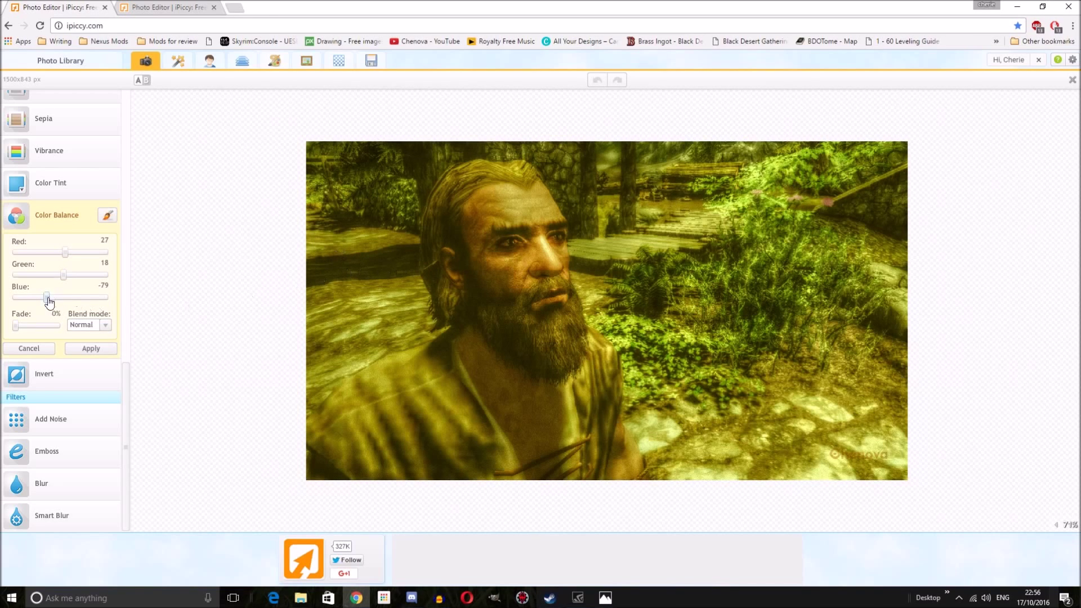
drag(46, 299, 70, 302)
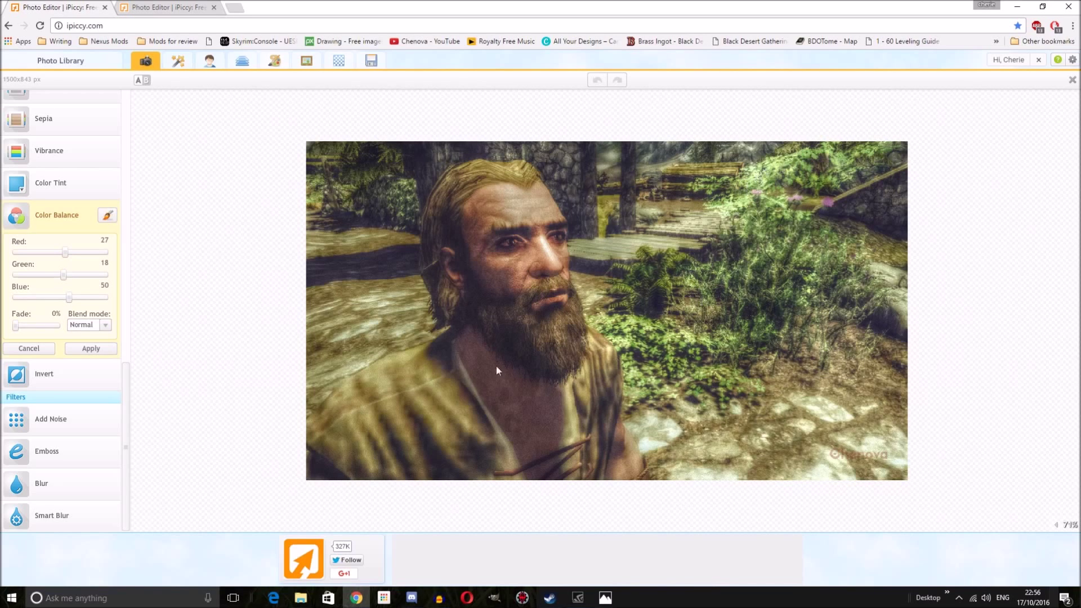
click(81, 351)
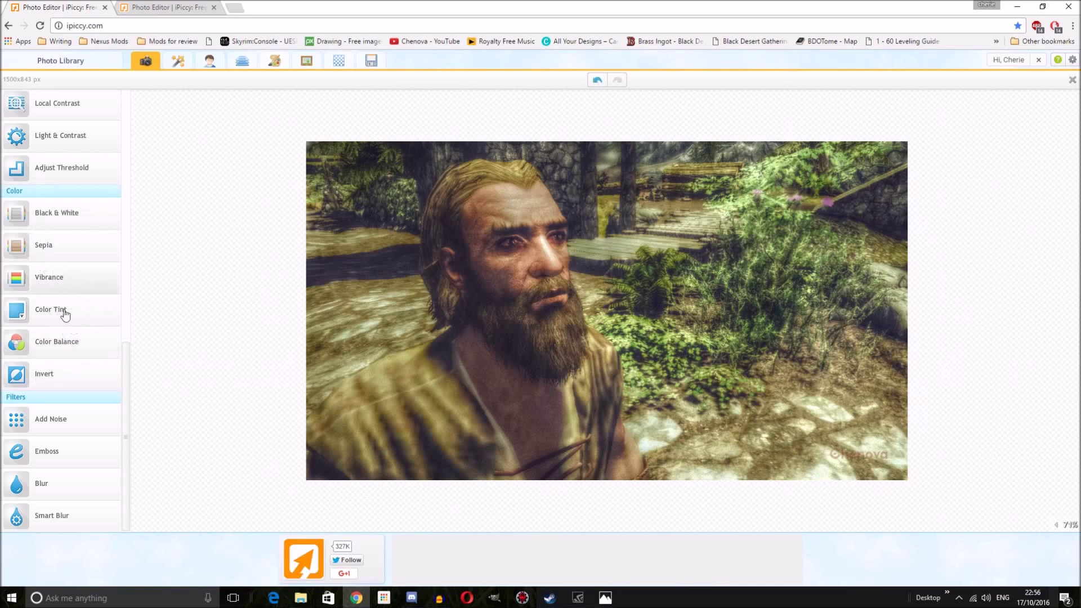
scroll(65, 314, up, 10)
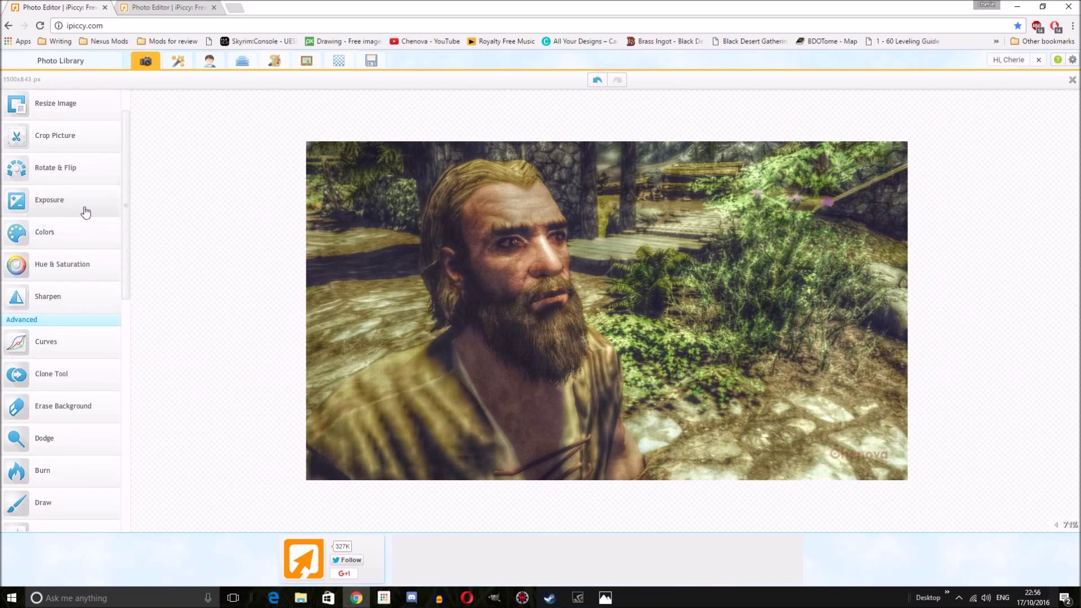
Raise the portrait's contrast and shadows slightly in Exposure and apply it
click(85, 206)
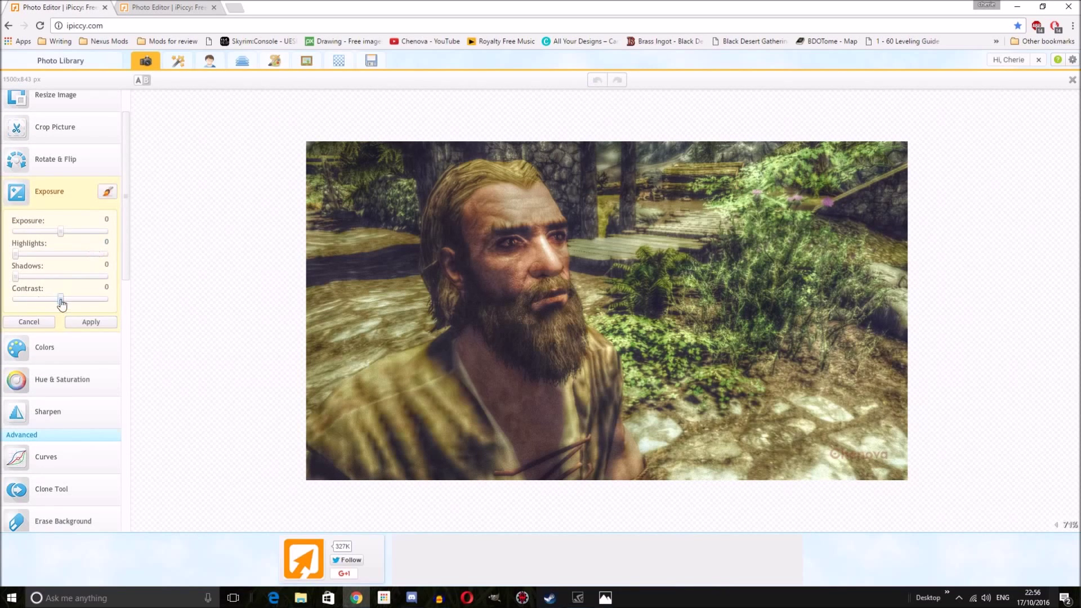
drag(61, 299, 65, 305)
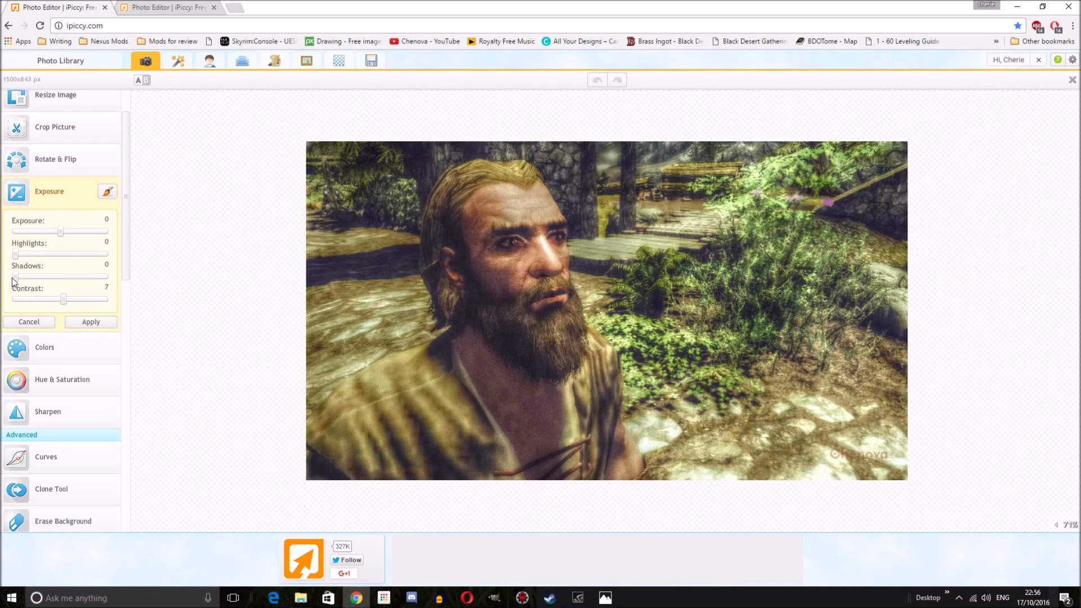
drag(15, 278, 21, 279)
click(90, 322)
Add a noise grain at 52% fade to the portrait
scroll(74, 250, down, 5)
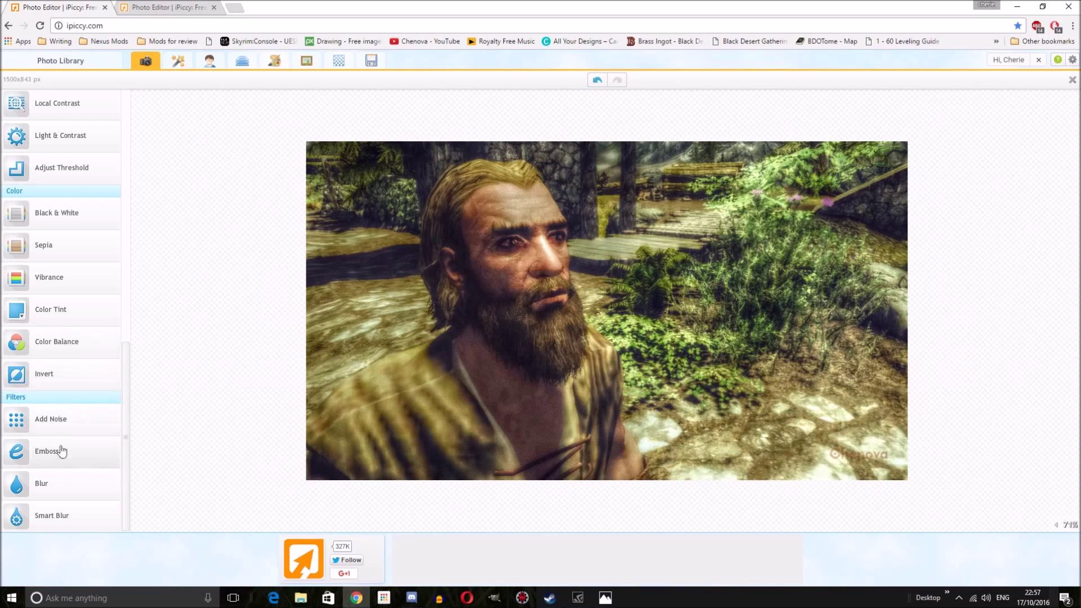
click(53, 419)
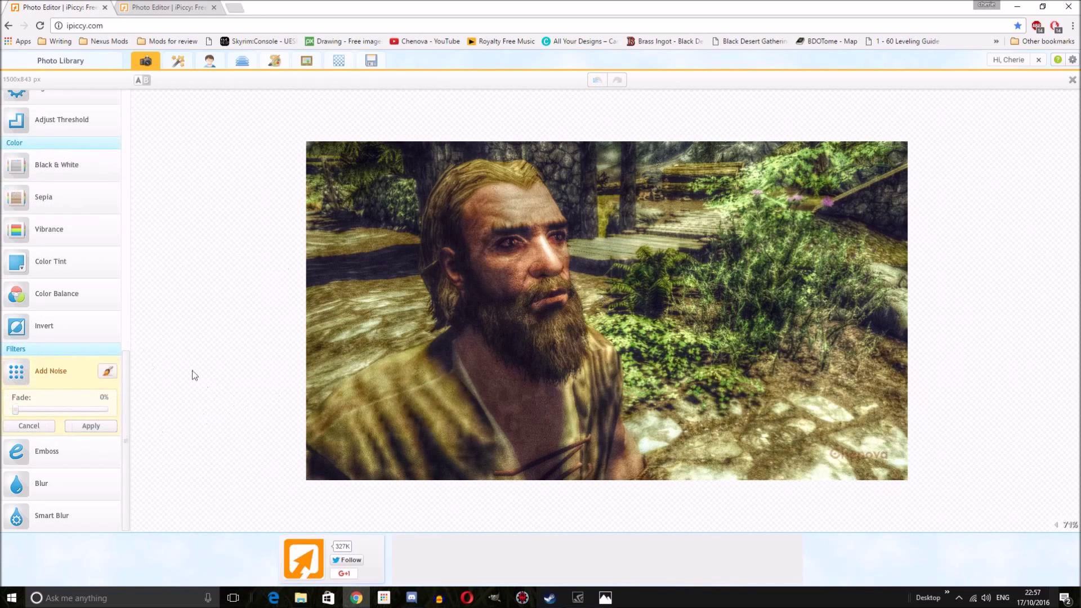
mouse_move(52, 410)
mouse_down()
mouse_move(27, 411)
mouse_move(104, 411)
mouse_move(41, 420)
mouse_move(62, 419)
mouse_up()
click(91, 427)
scroll(160, 430, down, 5)
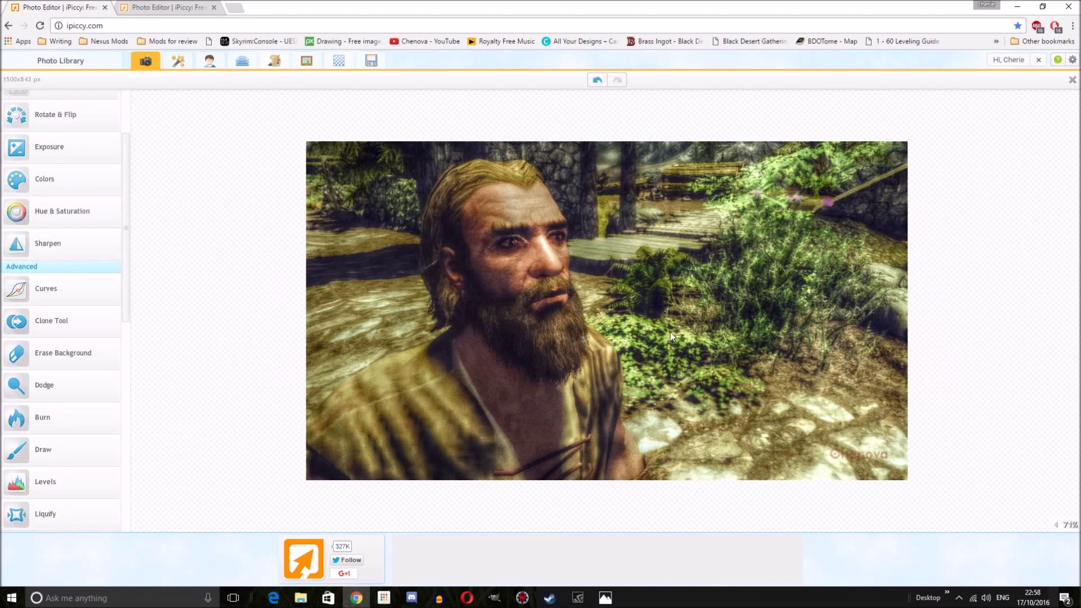
scroll(670, 332, up, 1)
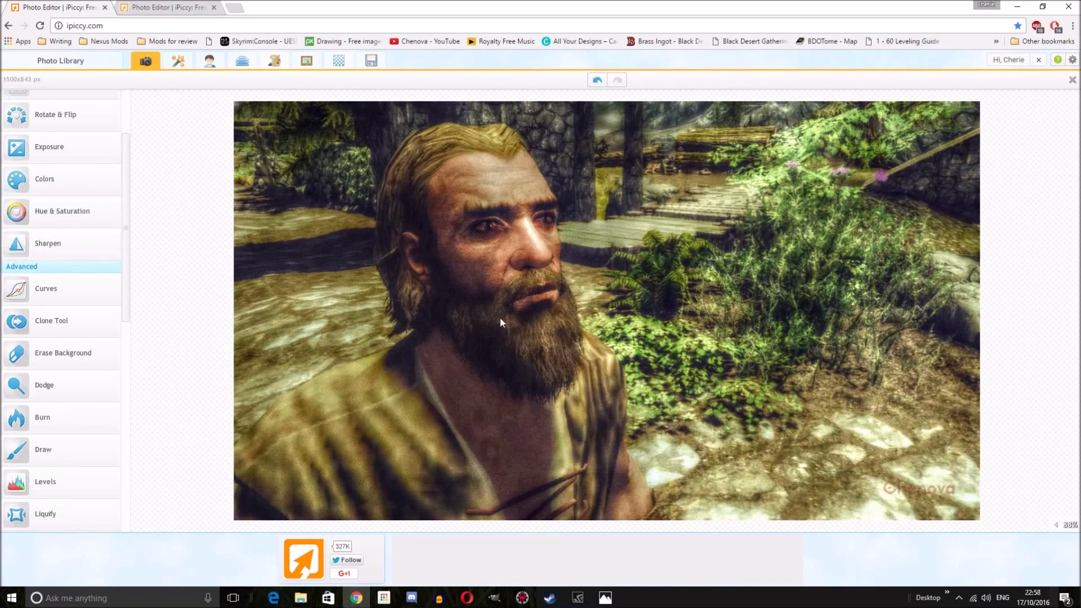
click(597, 80)
click(597, 79)
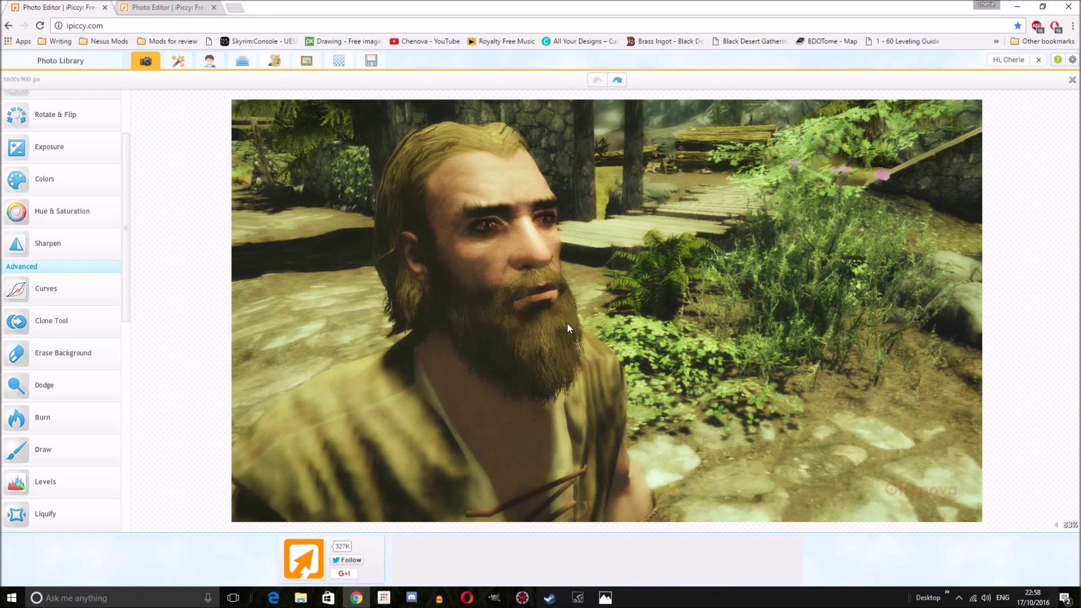
click(617, 81)
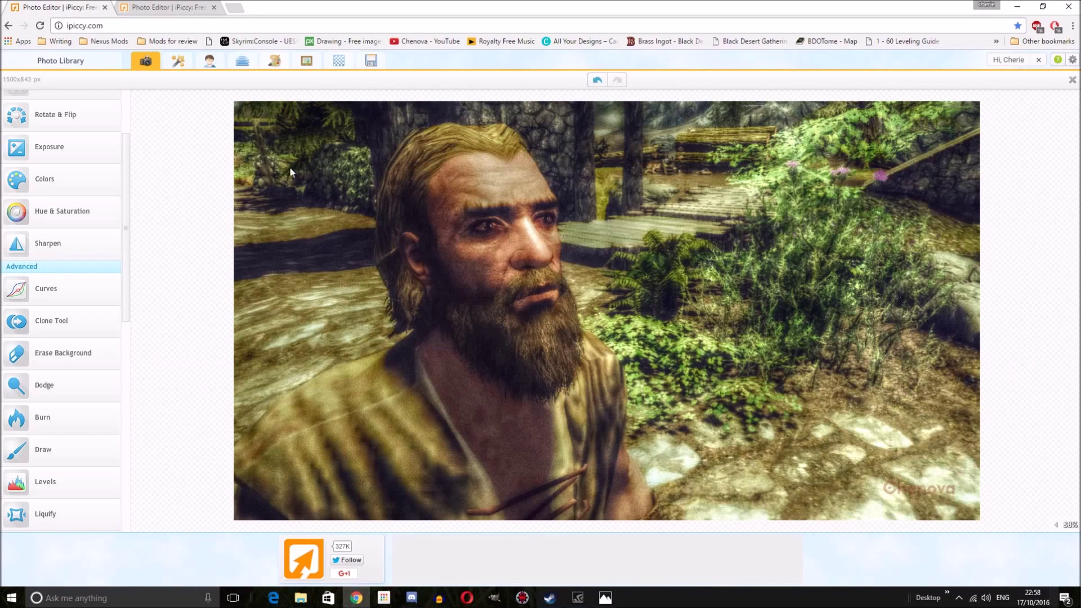
click(136, 6)
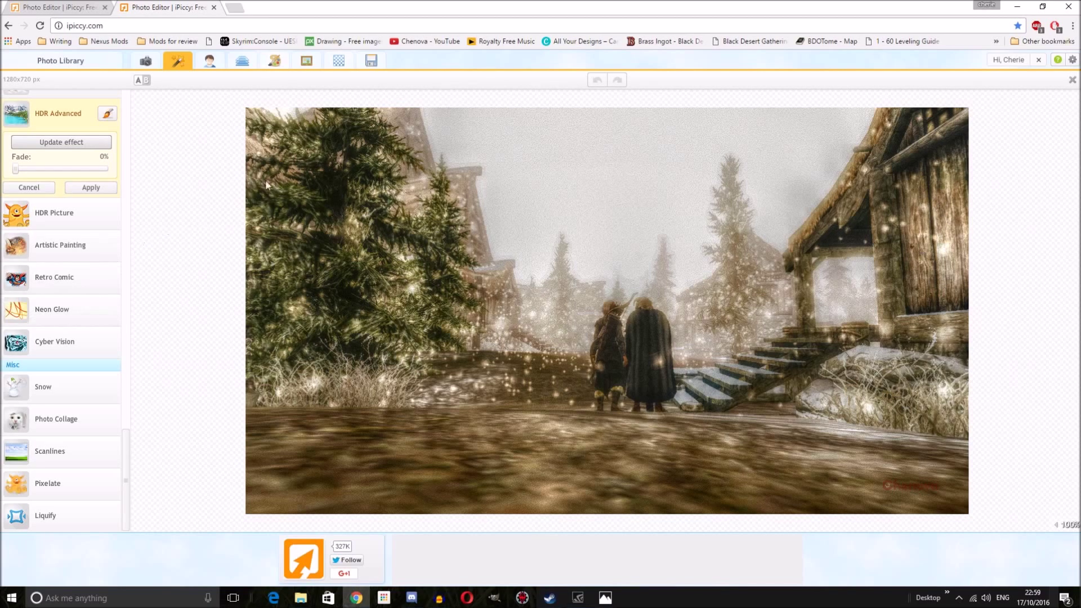
Apply the rendered HDR Advanced effect to the snowy village screenshot
click(90, 187)
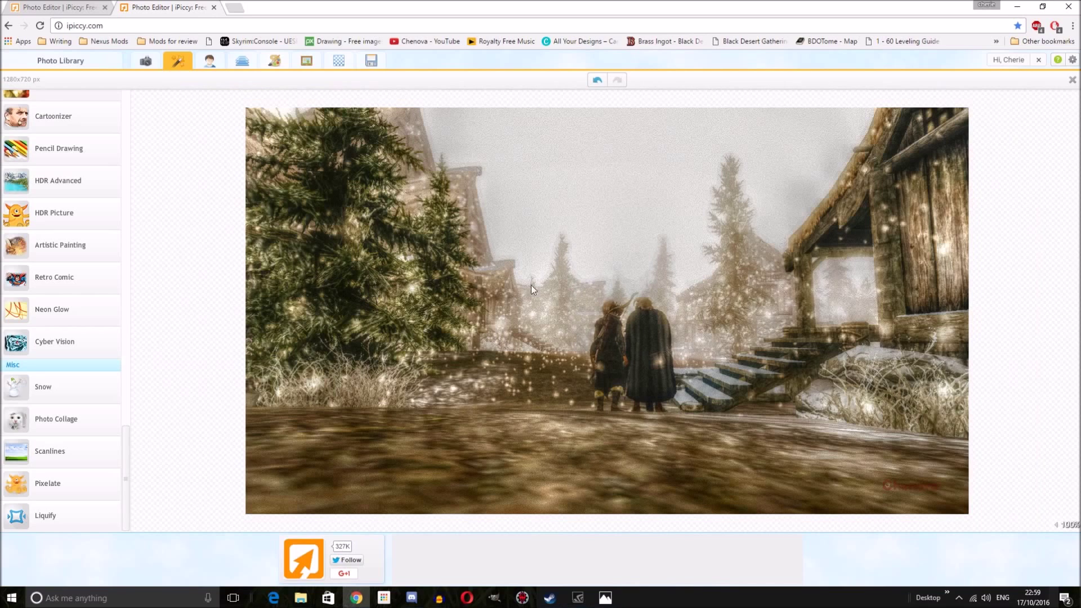
scroll(72, 299, up, 2)
scroll(72, 299, up, 3)
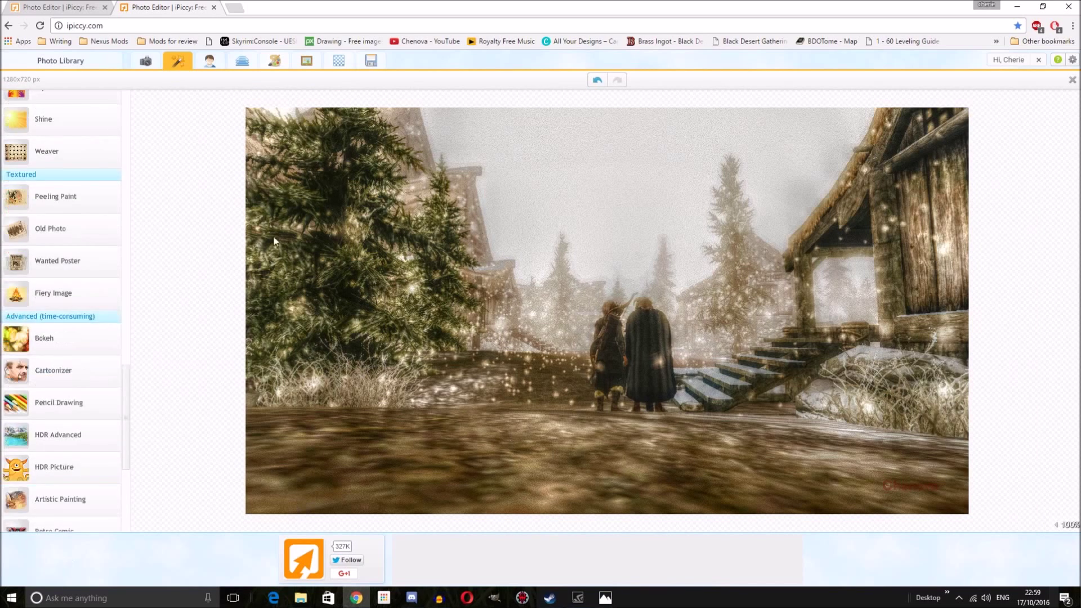
click(145, 60)
Apply exposure (shadows 15) and Add Noise at 84% fade to the village, then list effects
click(46, 246)
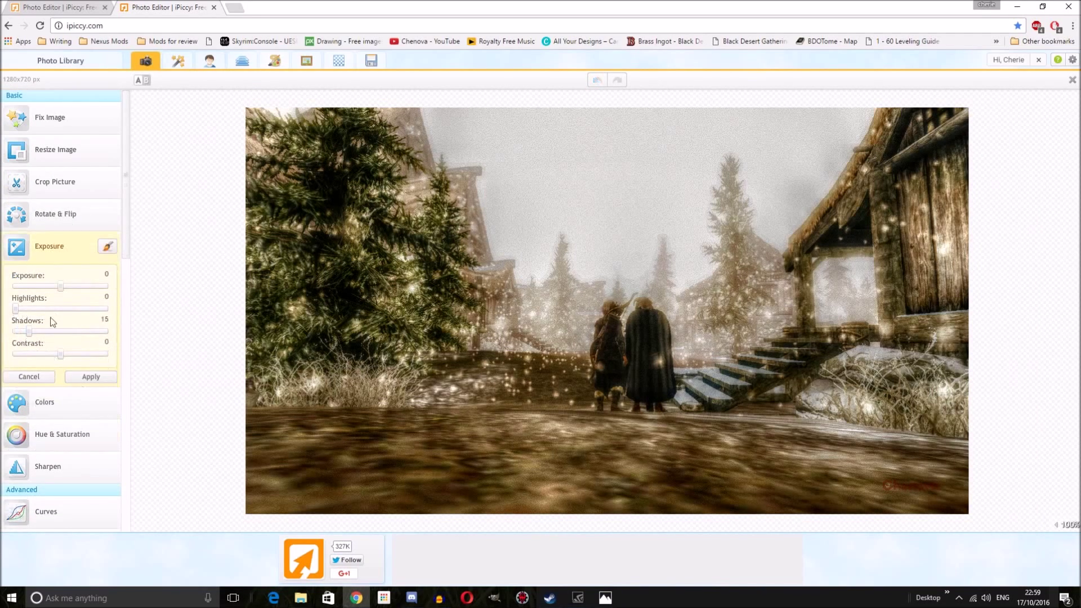
click(74, 376)
scroll(65, 422, down, 5)
click(51, 370)
click(90, 425)
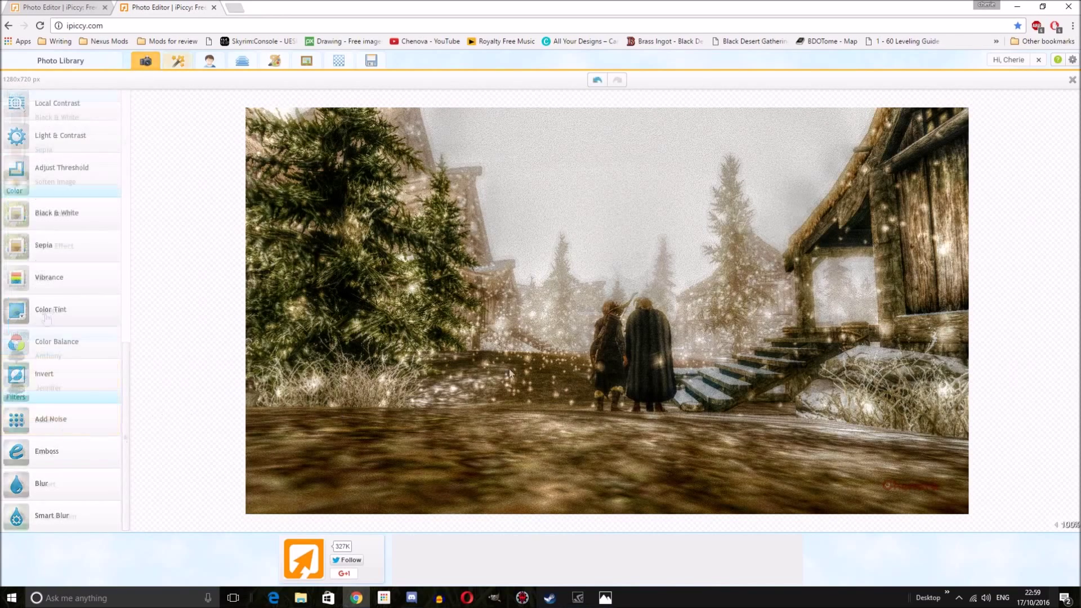
click(178, 61)
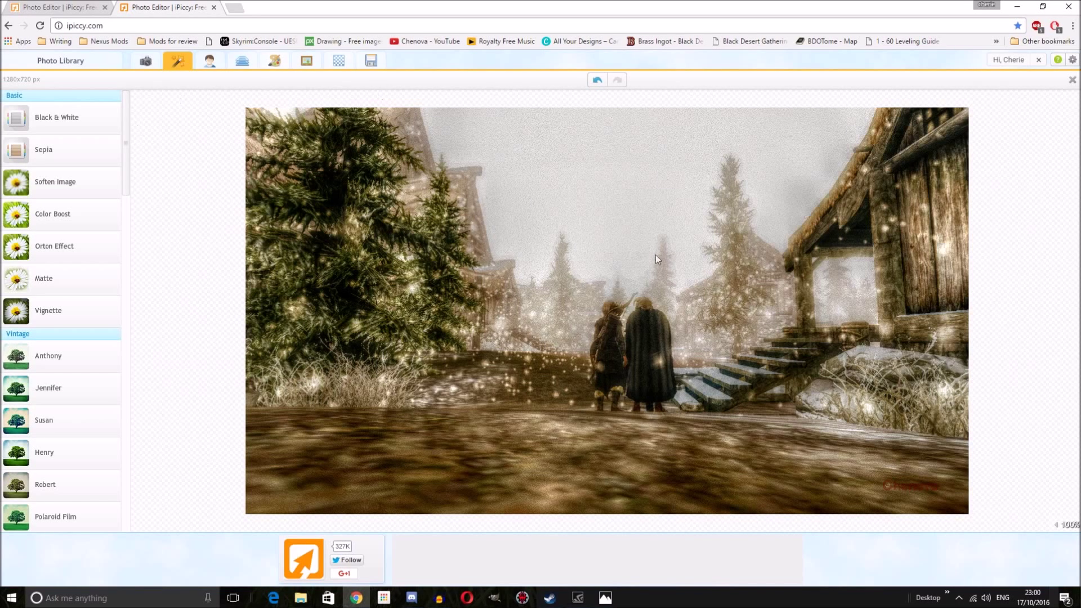
scroll(57, 472, down, 10)
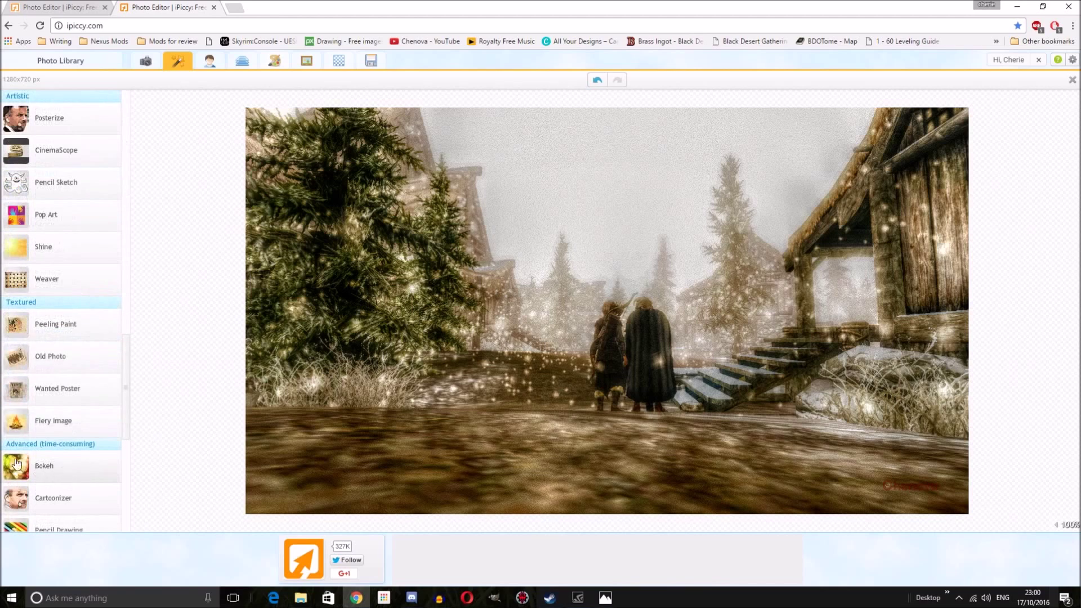
Apply a Wet Lens bokeh with size 46, Creamy style and fade lowered to 31%
click(59, 474)
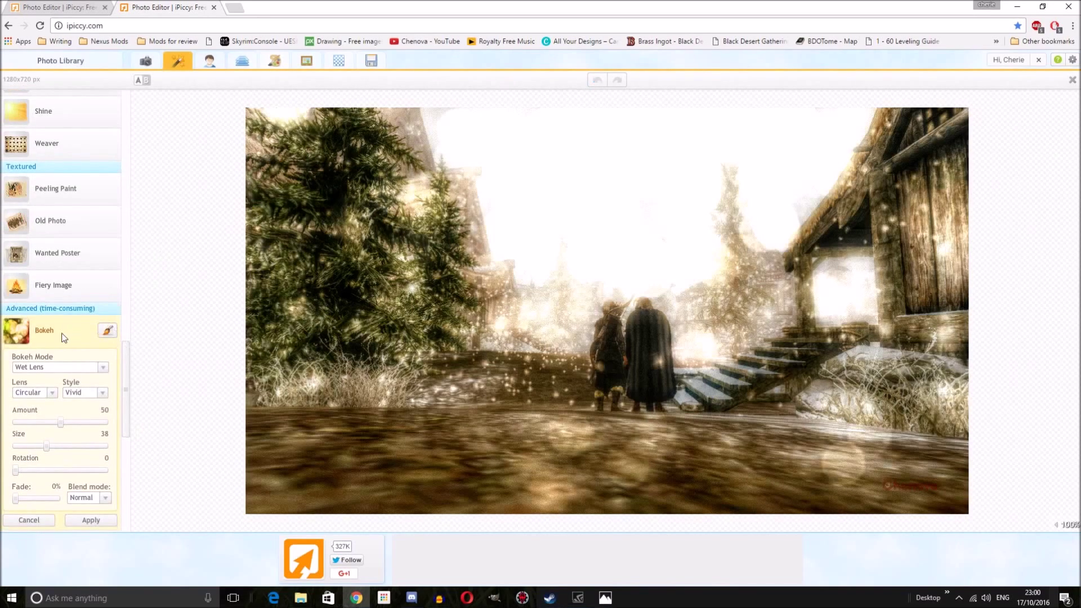
click(18, 446)
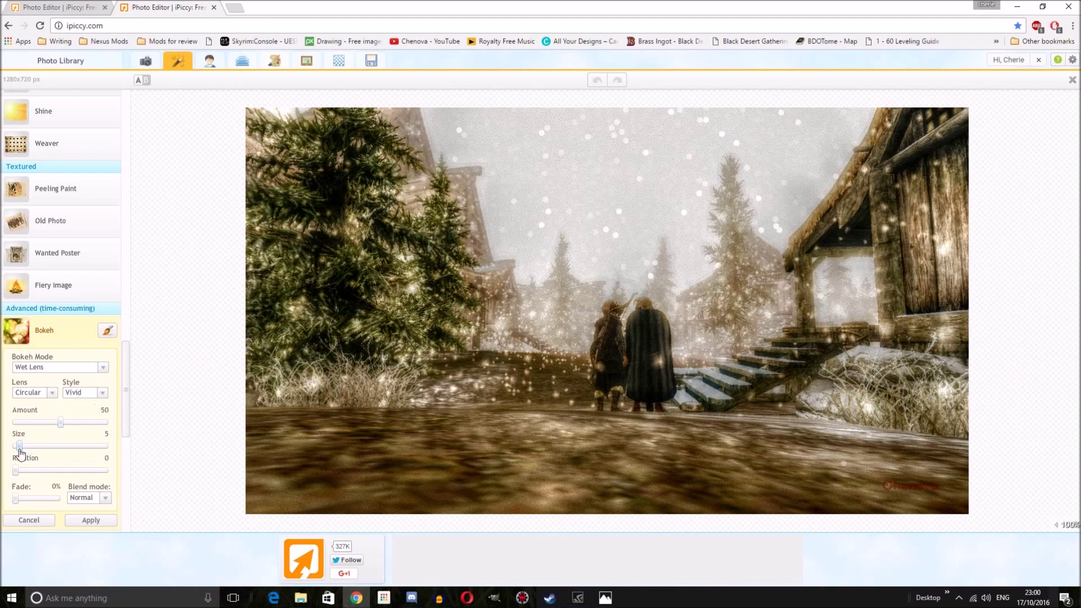
drag(20, 449, 53, 448)
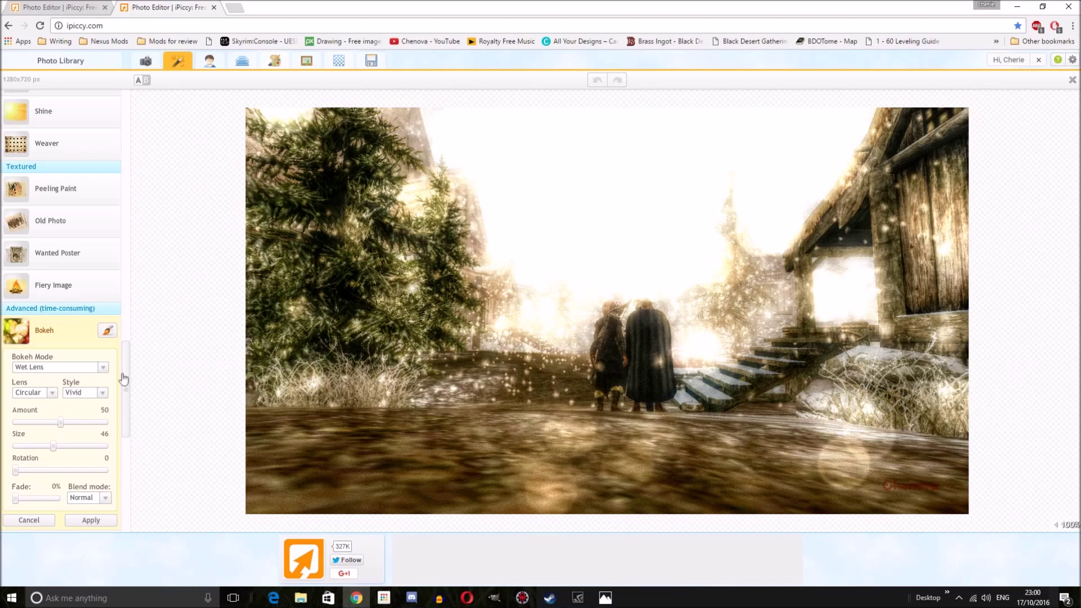
click(102, 392)
click(81, 415)
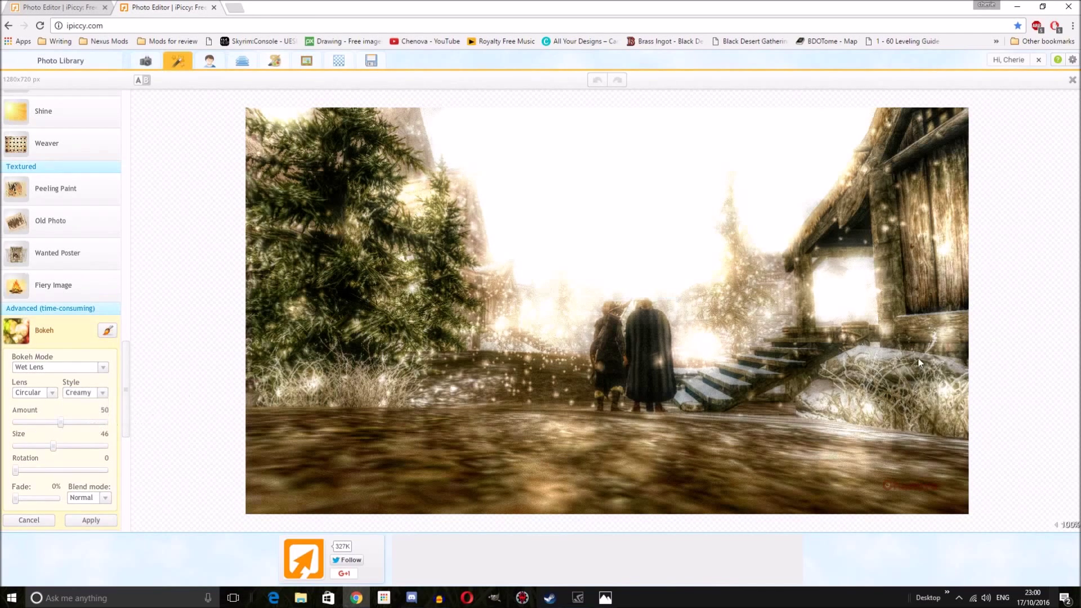
mouse_move(21, 502)
mouse_down()
mouse_move(43, 505)
mouse_move(32, 506)
mouse_up()
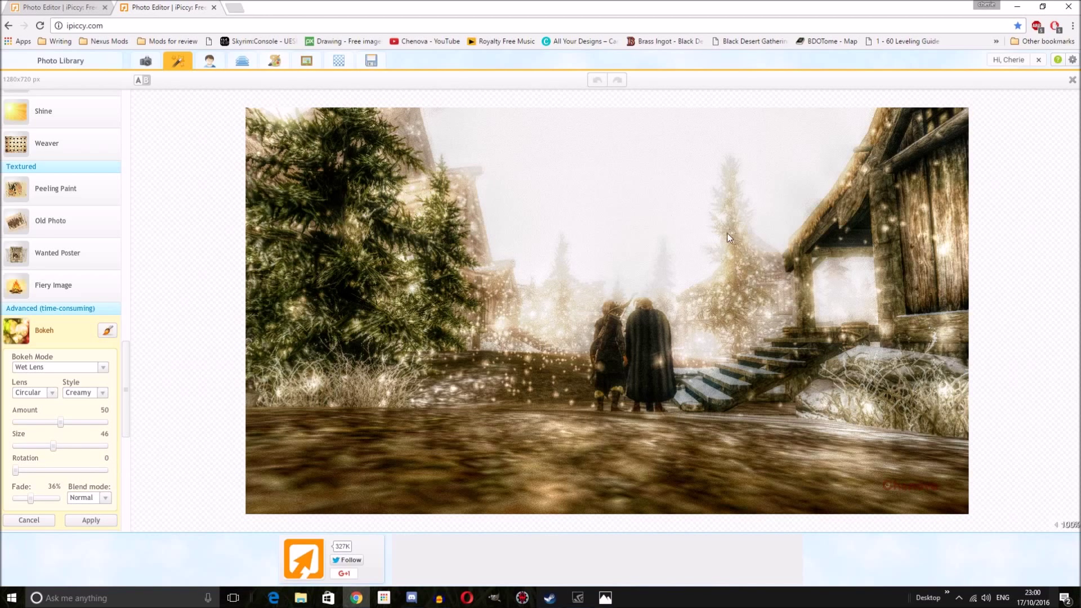
drag(30, 499, 29, 499)
click(89, 521)
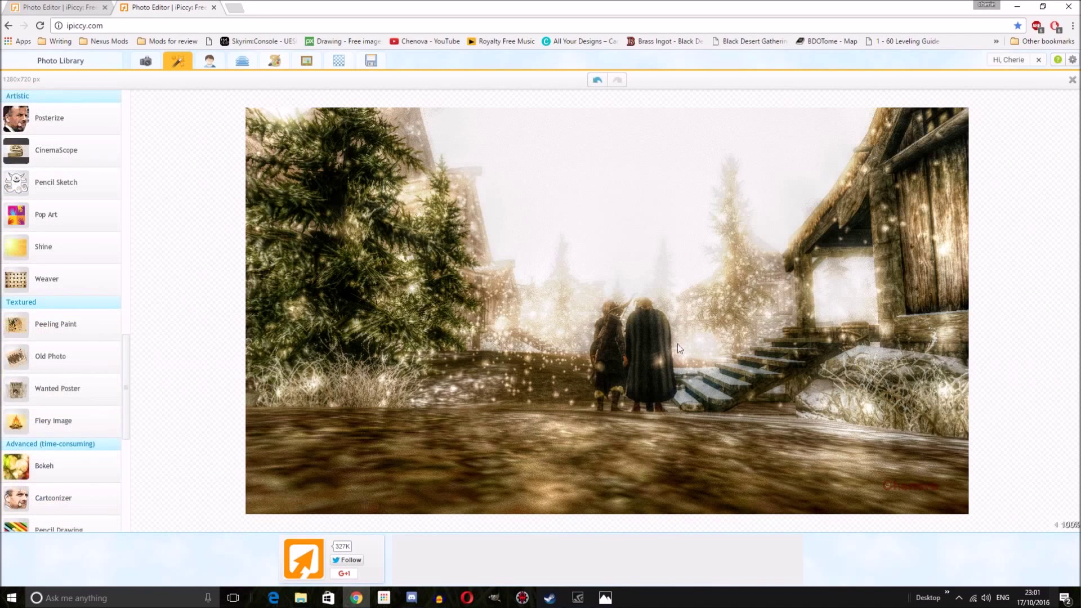
click(596, 80)
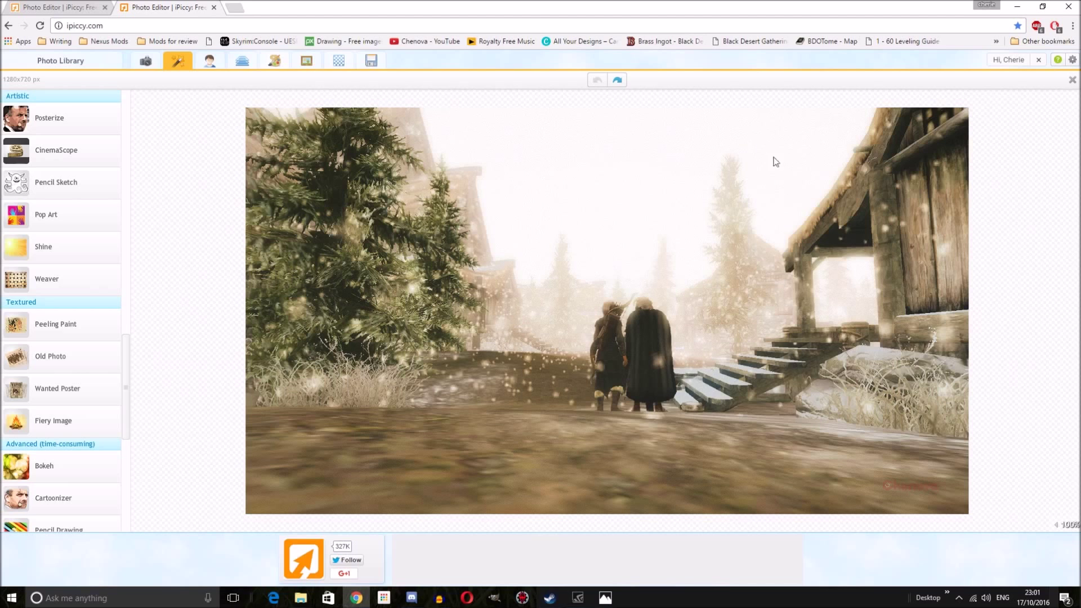
click(619, 82)
click(620, 83)
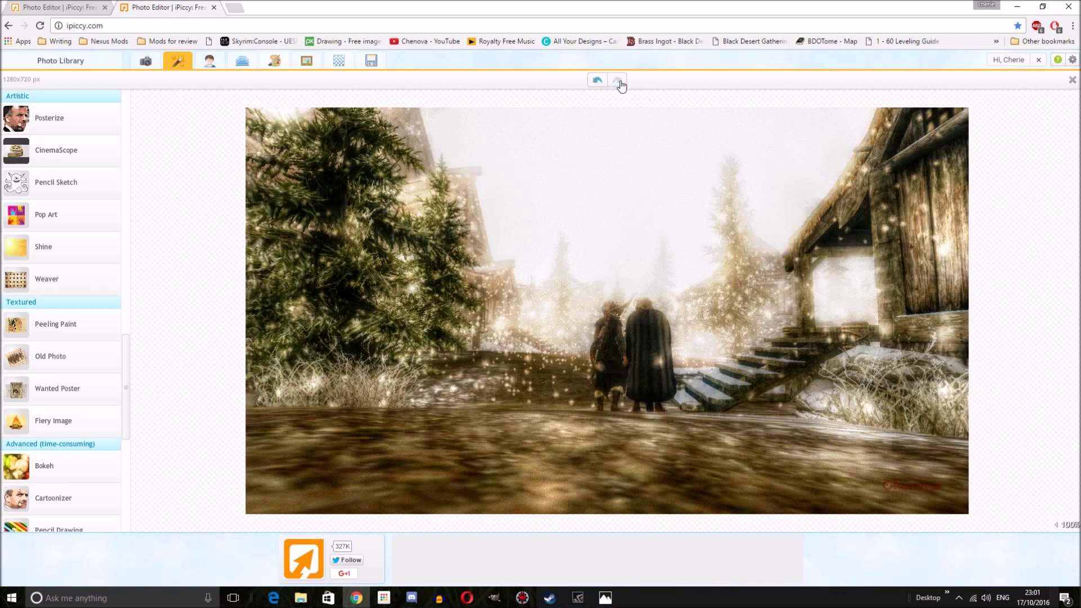